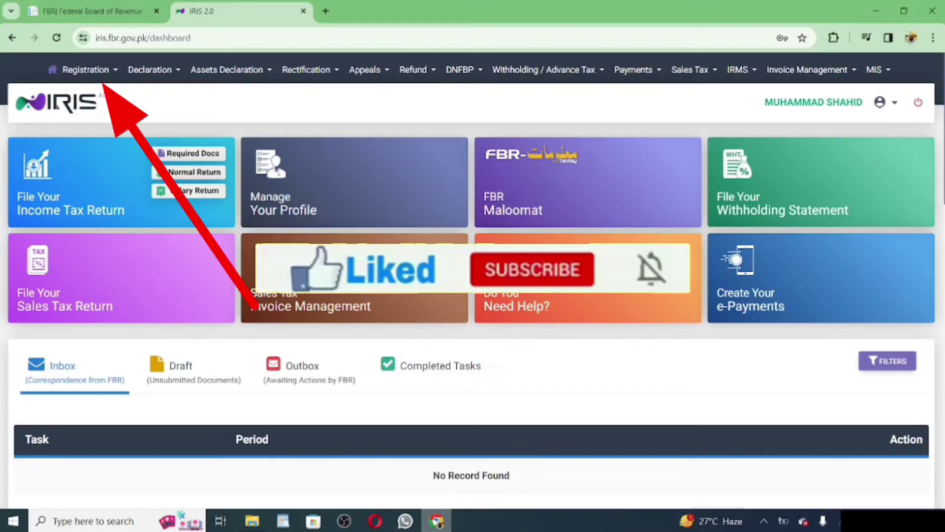
# Step: Try to start the 181 (Form of Registration Filed for Modification) (Income Tax) for tax period 01-JUL-2022 - 30-JUN-2023
pyautogui.click(86, 70)
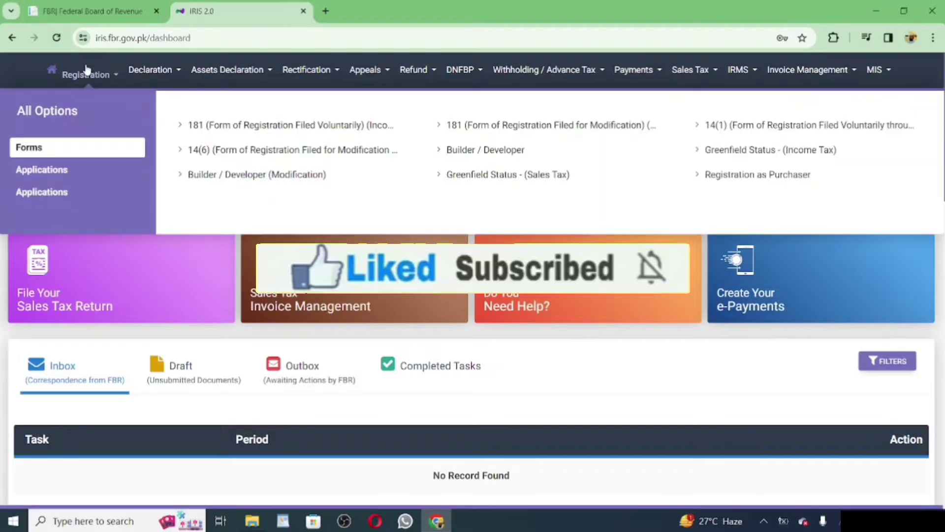
pyautogui.click(467, 125)
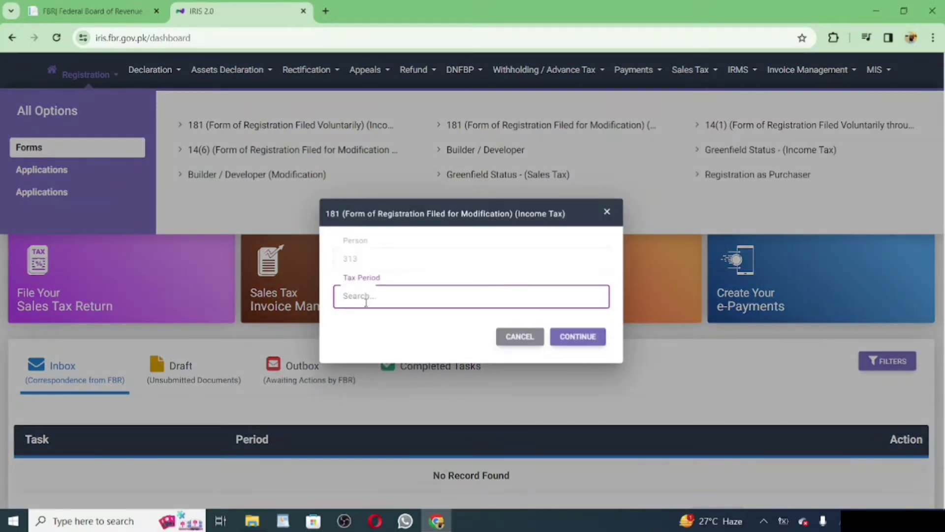
pyautogui.write('2024')
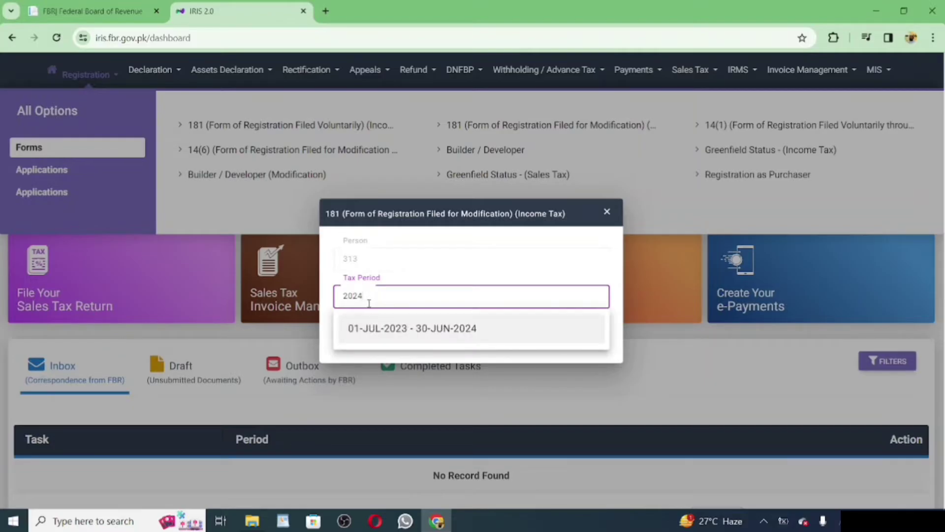
pyautogui.press('BackSpace')
pyautogui.write('3')
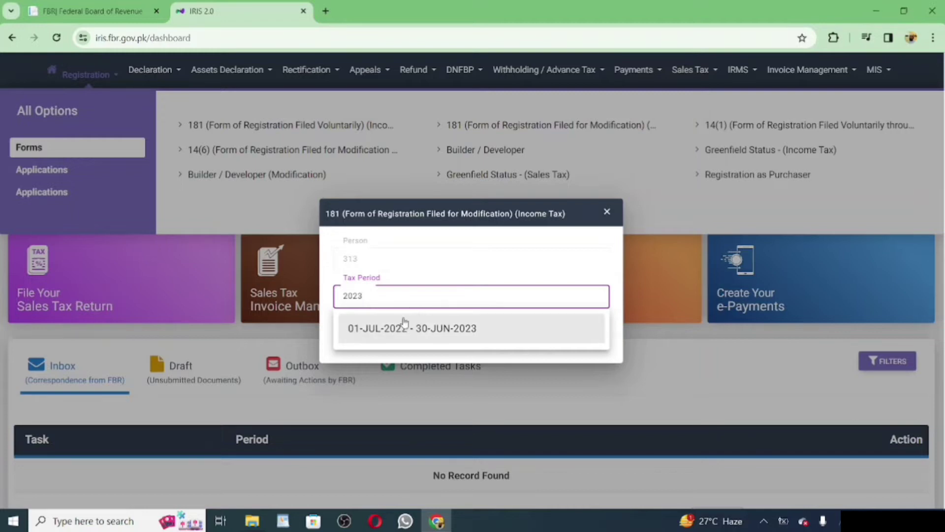
pyautogui.click(423, 331)
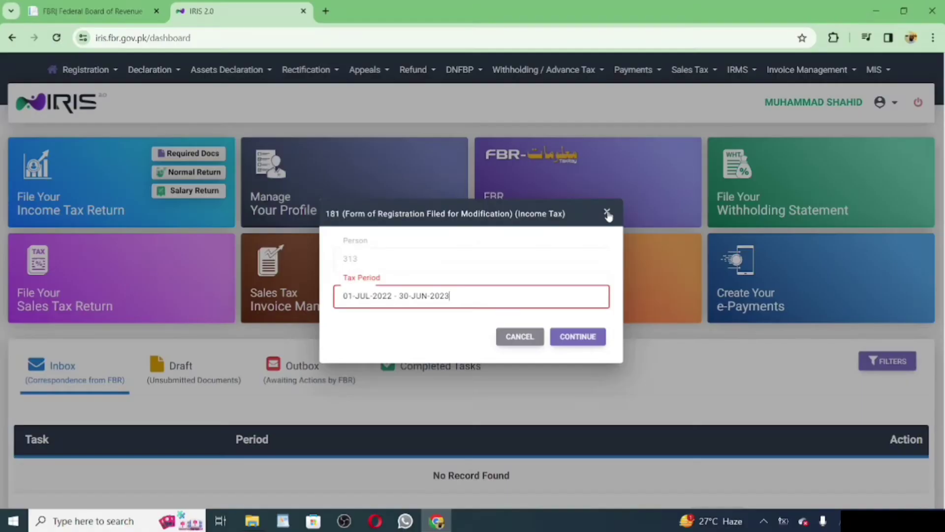
pyautogui.click(607, 212)
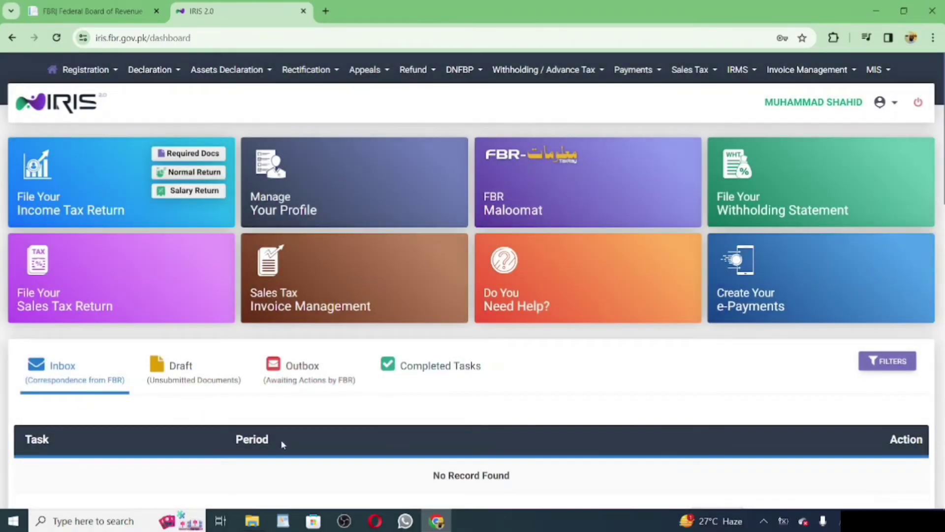
# Step: Check the Draft, Outbox and Completed Tasks folders on the dashboard for existing registration forms
pyautogui.click(170, 383)
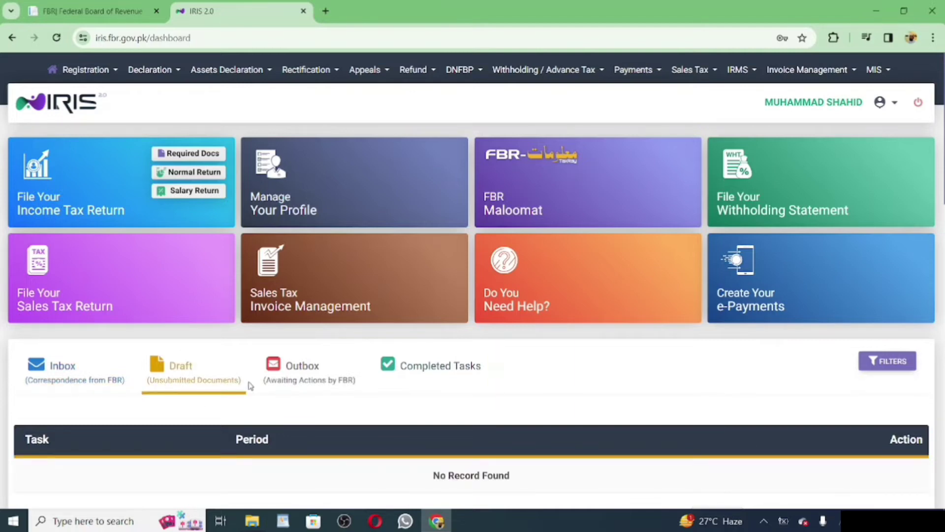
pyautogui.click(289, 381)
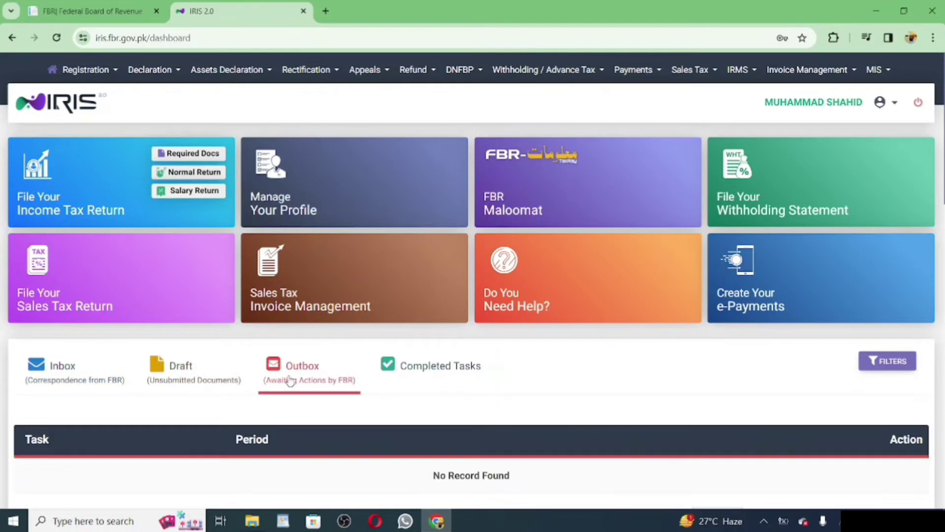
pyautogui.click(445, 367)
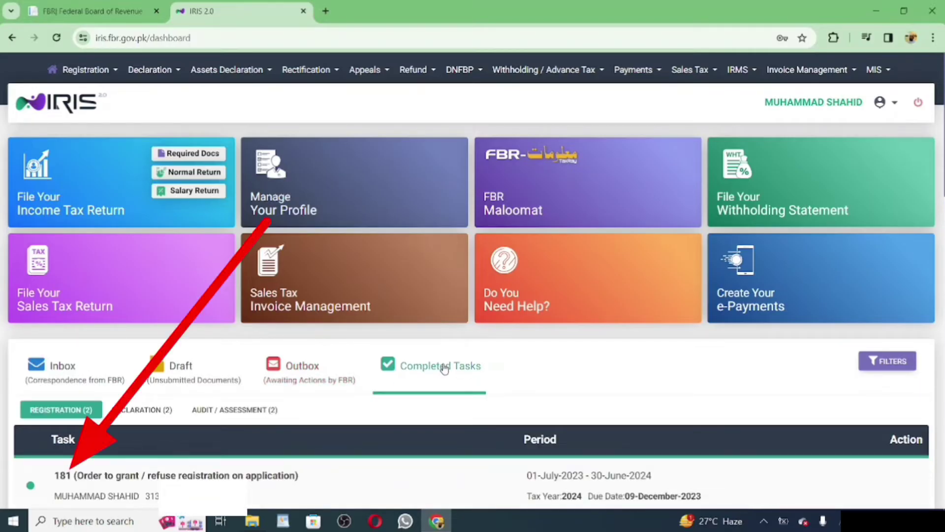
pyautogui.scroll(-4, 444, 367)
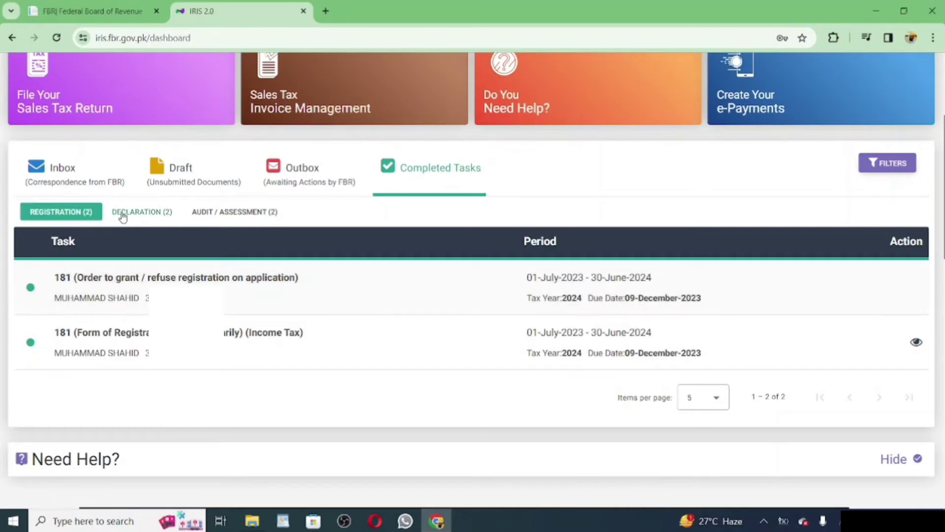
# Step: Review the completed declaration, audit/assessment and registration tasks, checking the period of the voluntarily filed 181 income tax form
pyautogui.click(123, 217)
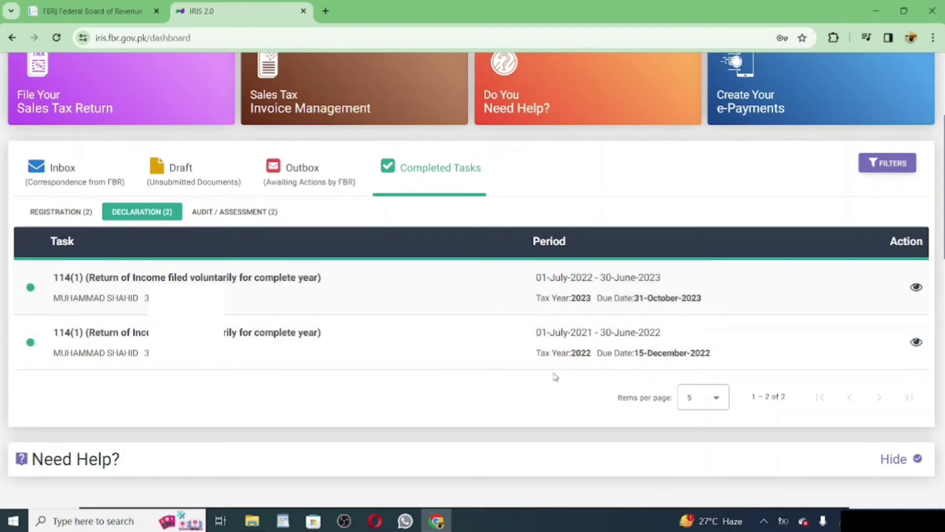
pyautogui.click(257, 219)
pyautogui.click(68, 213)
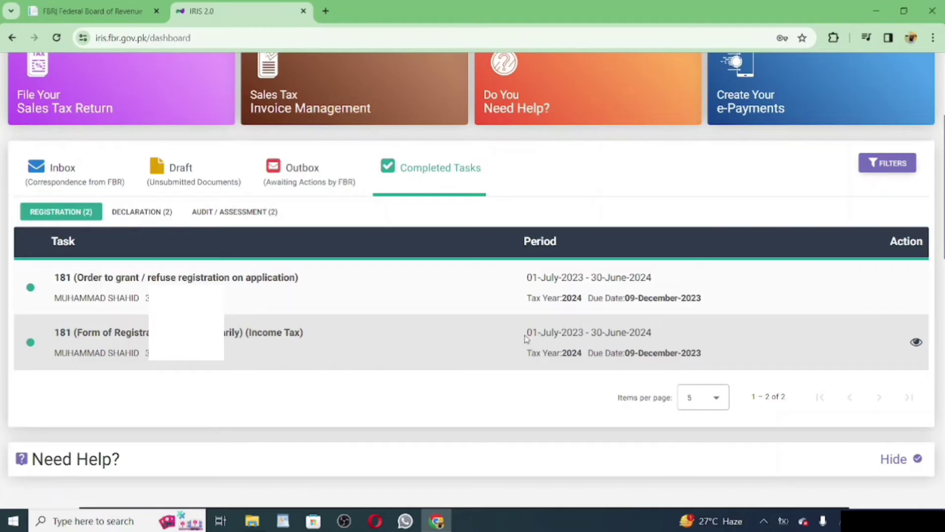
pyautogui.moveTo(526, 333); pyautogui.dragTo(675, 333)
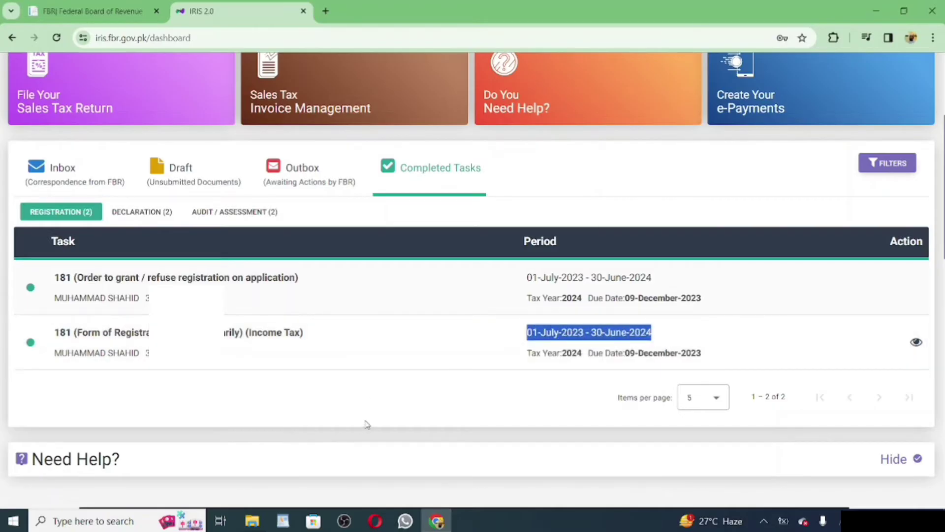
pyautogui.click(368, 416)
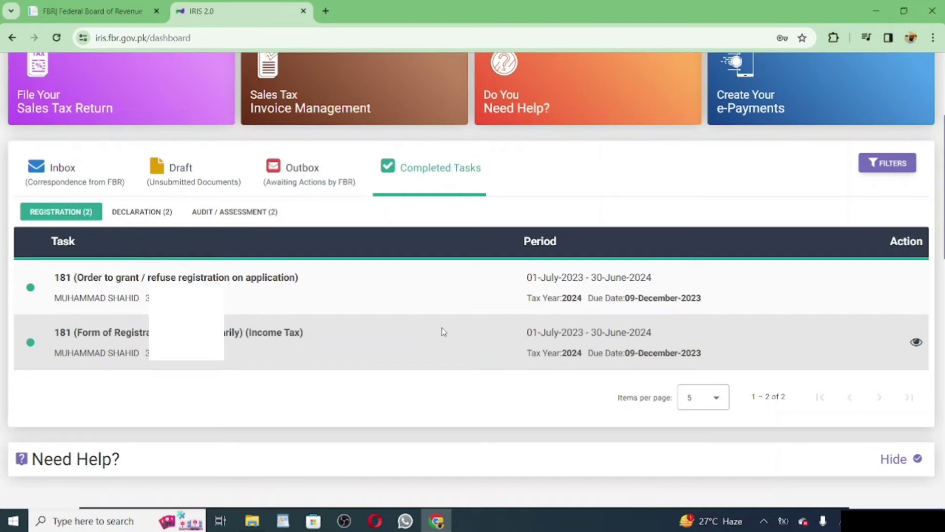
# Step: View the completed 181 voluntary registration form, look through its Business, Link and Attachment sections, and close it
pyautogui.click(443, 331)
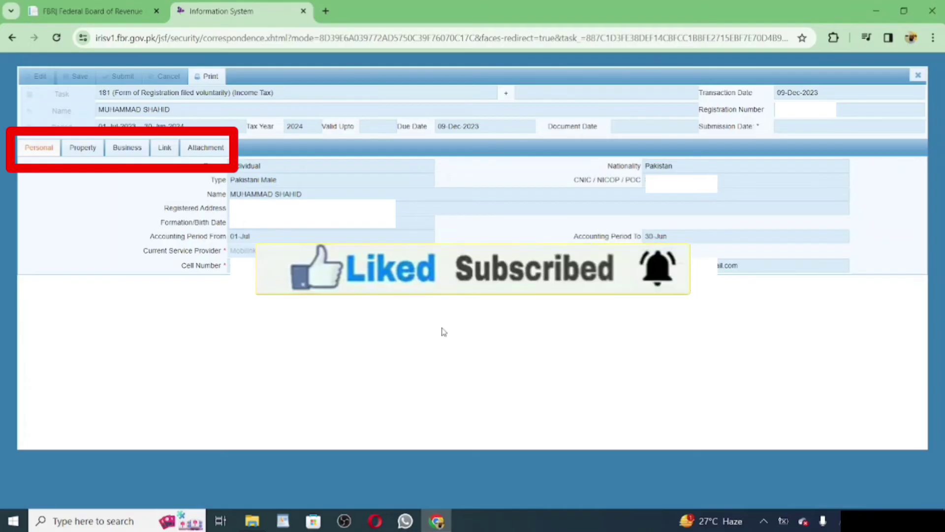
pyautogui.click(127, 147)
pyautogui.click(157, 148)
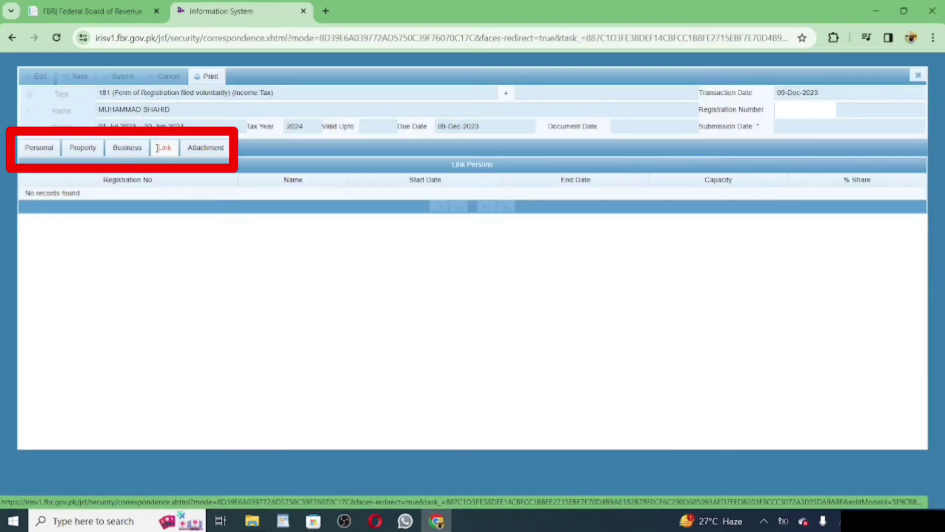
pyautogui.click(194, 149)
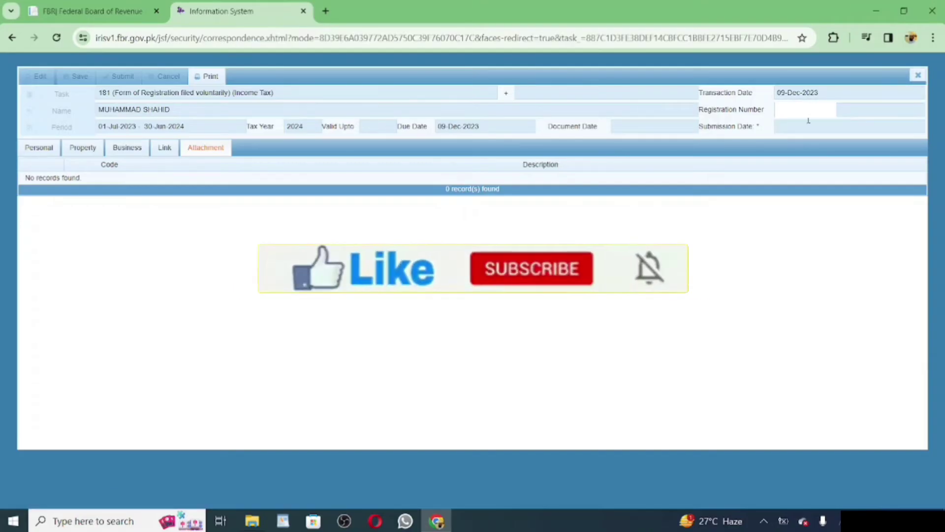
pyautogui.click(918, 75)
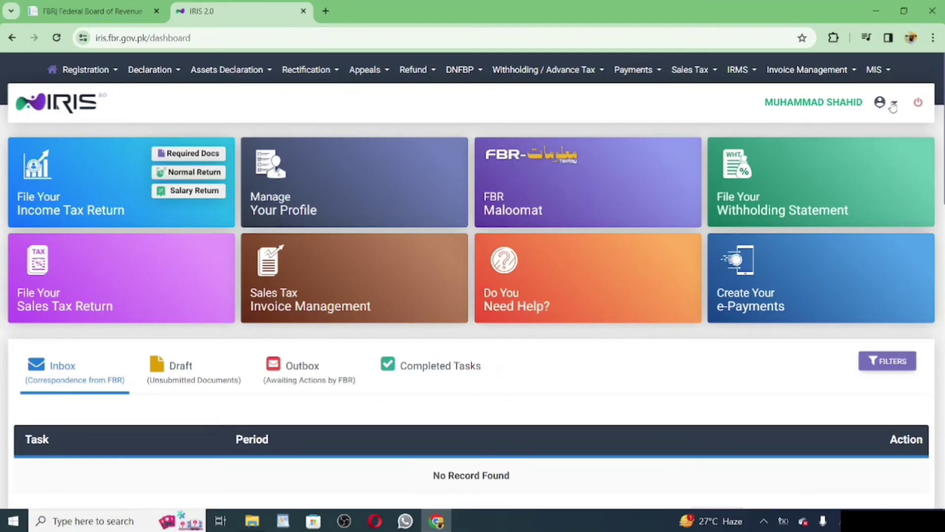
# Step: Open the taxpayer profile from the account options and examine its listed income sources
pyautogui.click(893, 105)
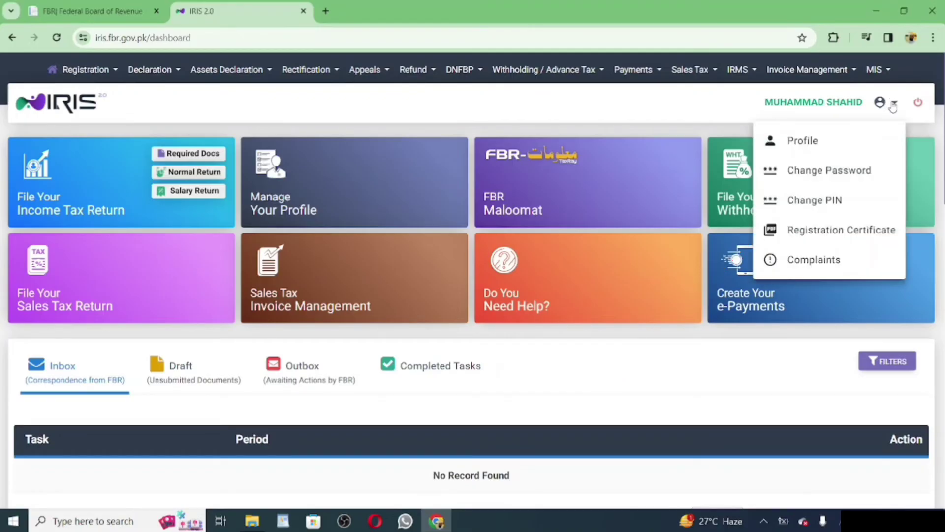
pyautogui.click(848, 147)
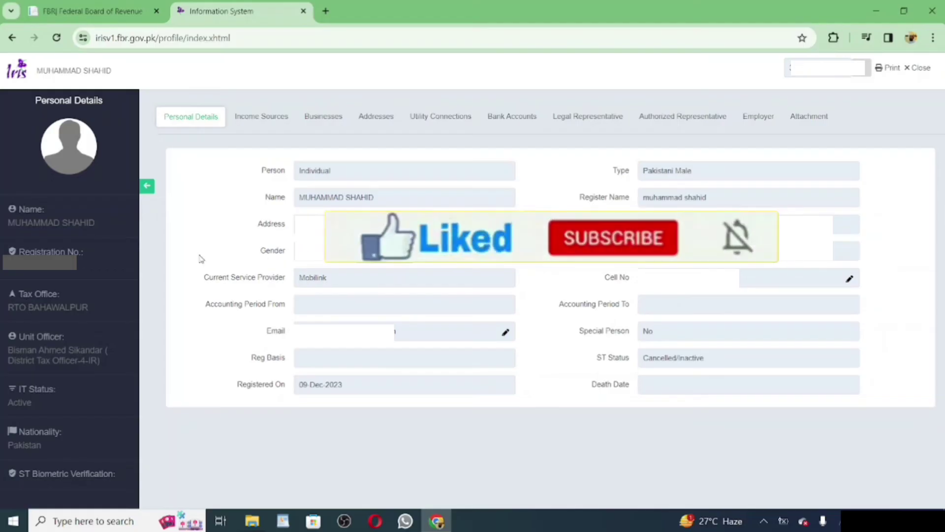
pyautogui.click(257, 115)
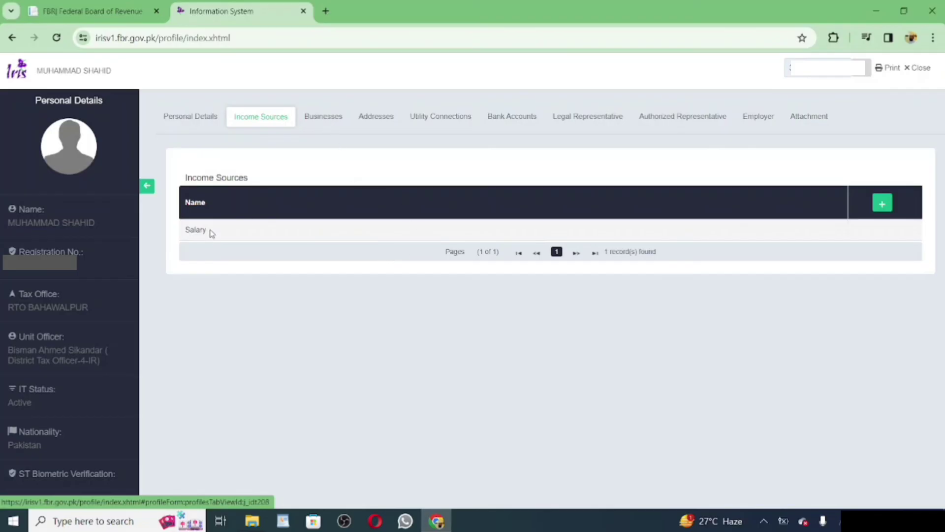
pyautogui.moveTo(211, 231); pyautogui.dragTo(185, 230)
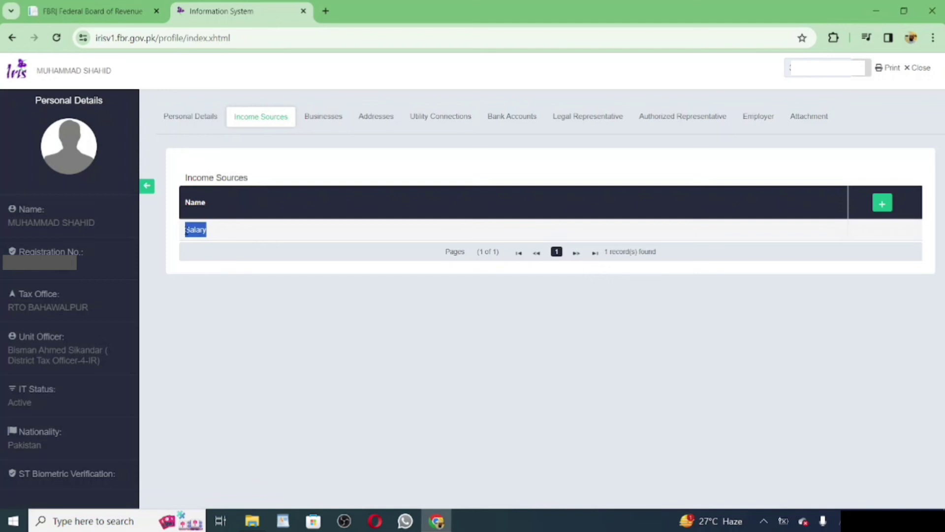
pyautogui.click(305, 300)
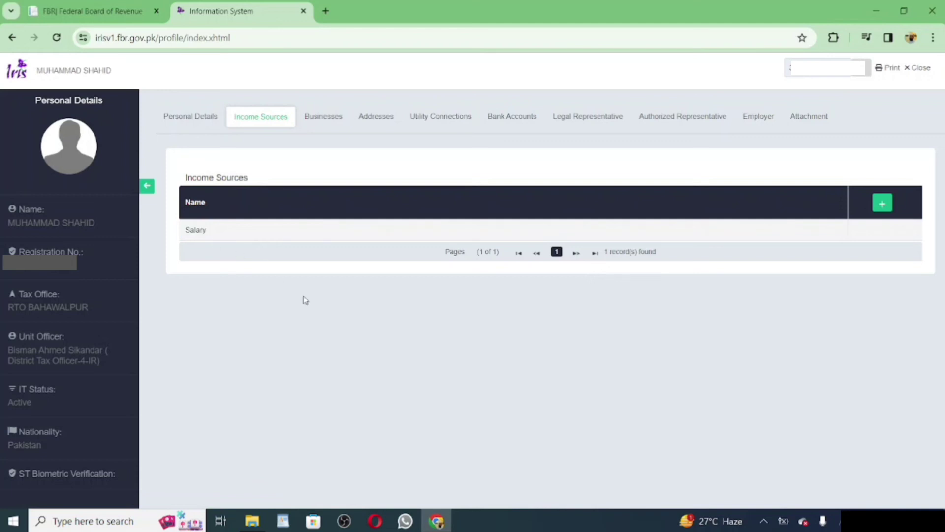
# Step: Review the profile's Businesses, Utility Connections, Legal Representative, Authorized Representative, Employer and Attachment sections, and return to the dashboard
pyautogui.click(321, 117)
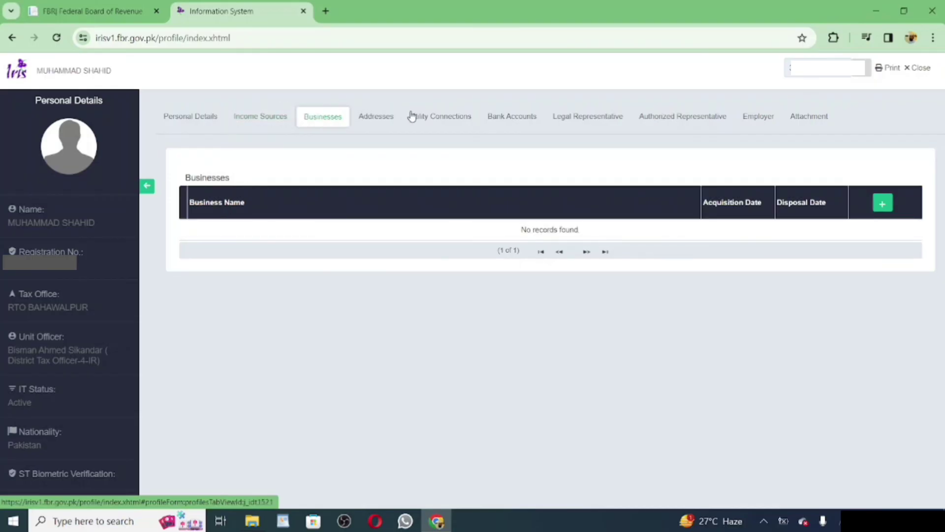
pyautogui.click(429, 118)
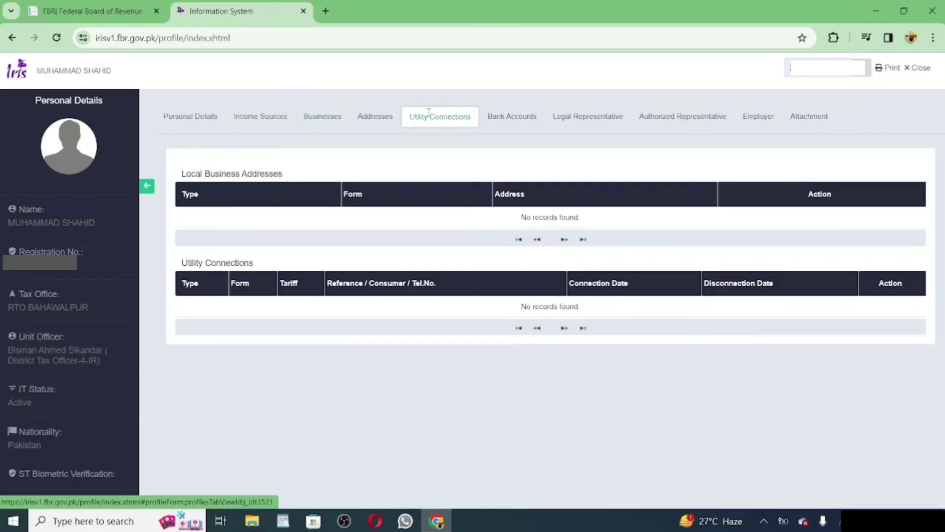
pyautogui.click(605, 119)
pyautogui.click(667, 119)
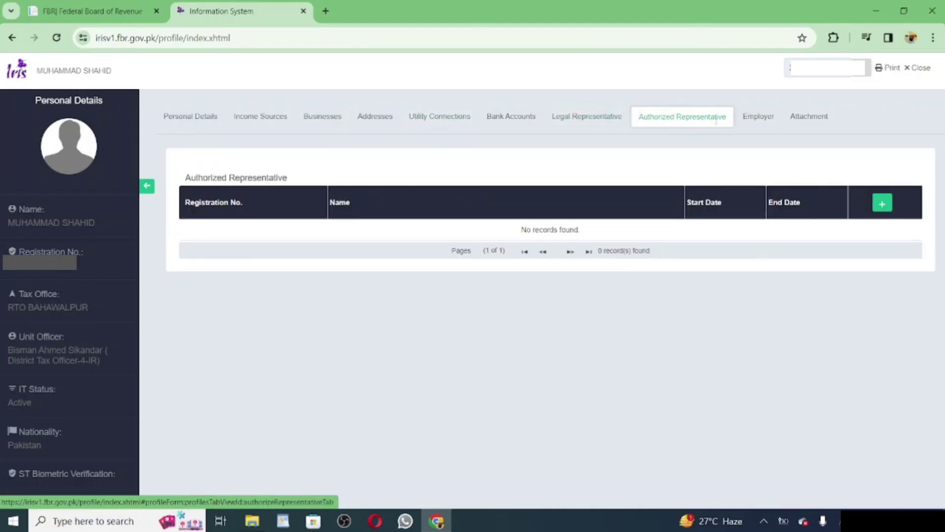
pyautogui.click(747, 121)
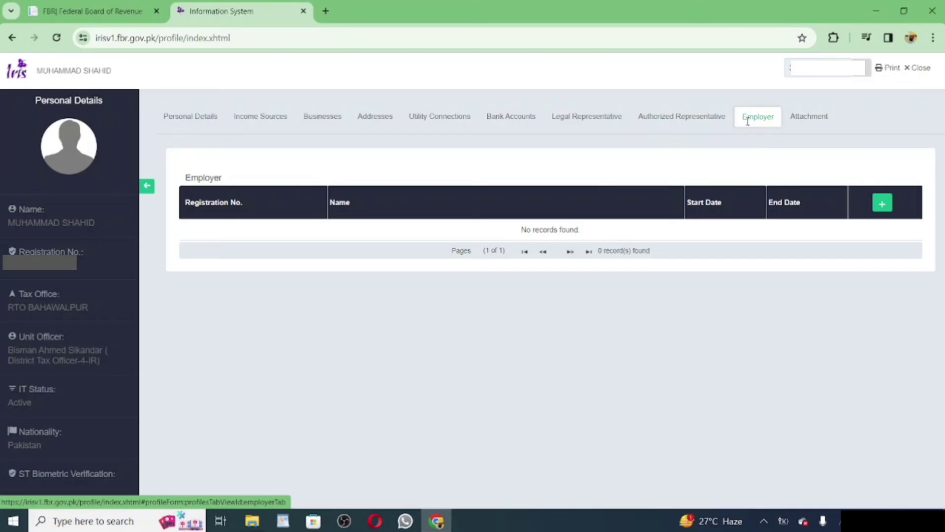
pyautogui.click(797, 116)
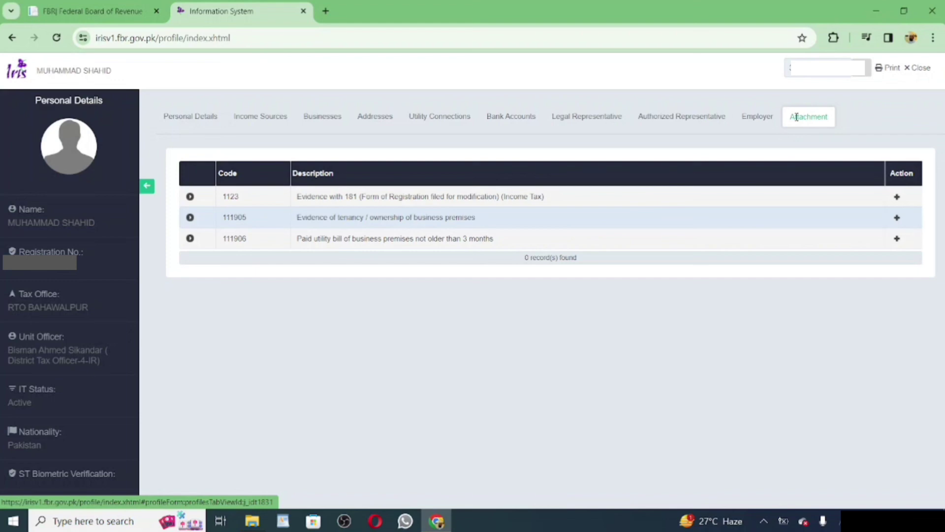
pyautogui.click(13, 37)
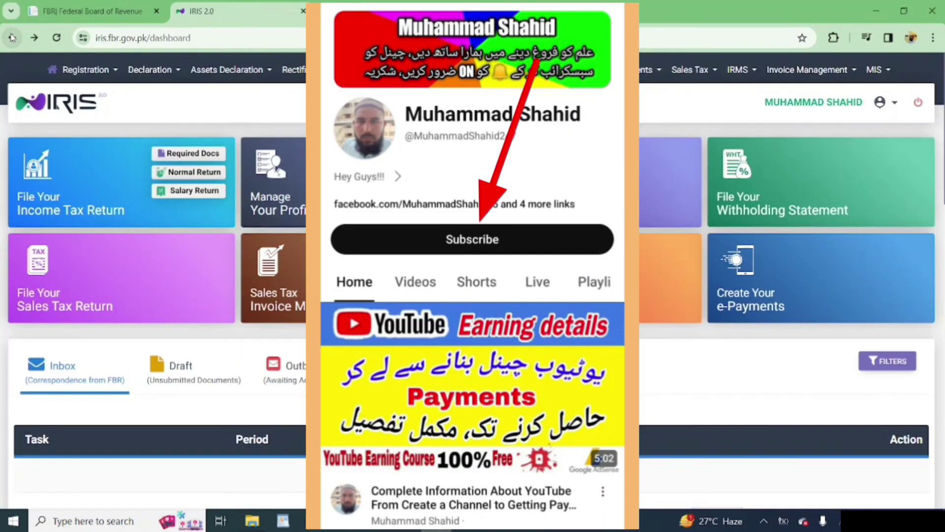